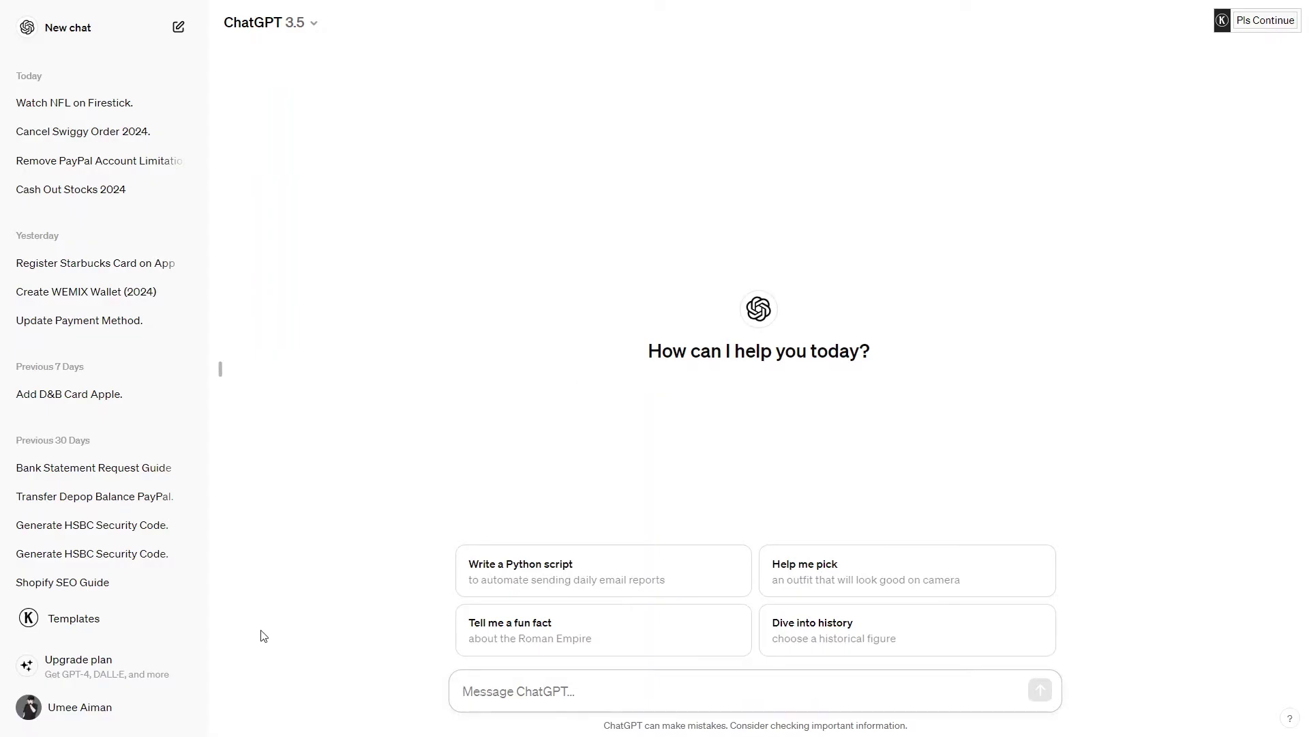
Open the account menu from the profile name at the bottom of the sidebar.
{"action": "left_click", "coordinate": [123, 708]}
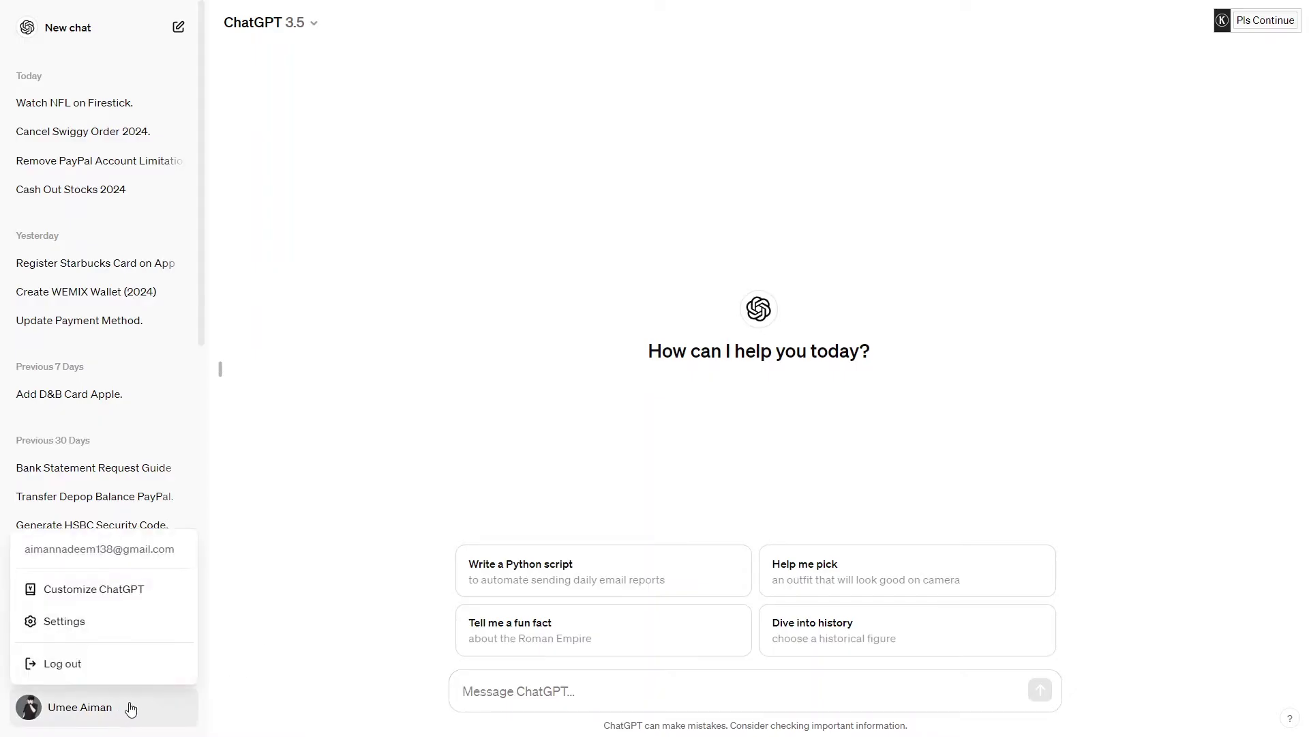
Toggle the Chat history & training setting under Settings > Data controls.
{"action": "left_click", "coordinate": [138, 620]}
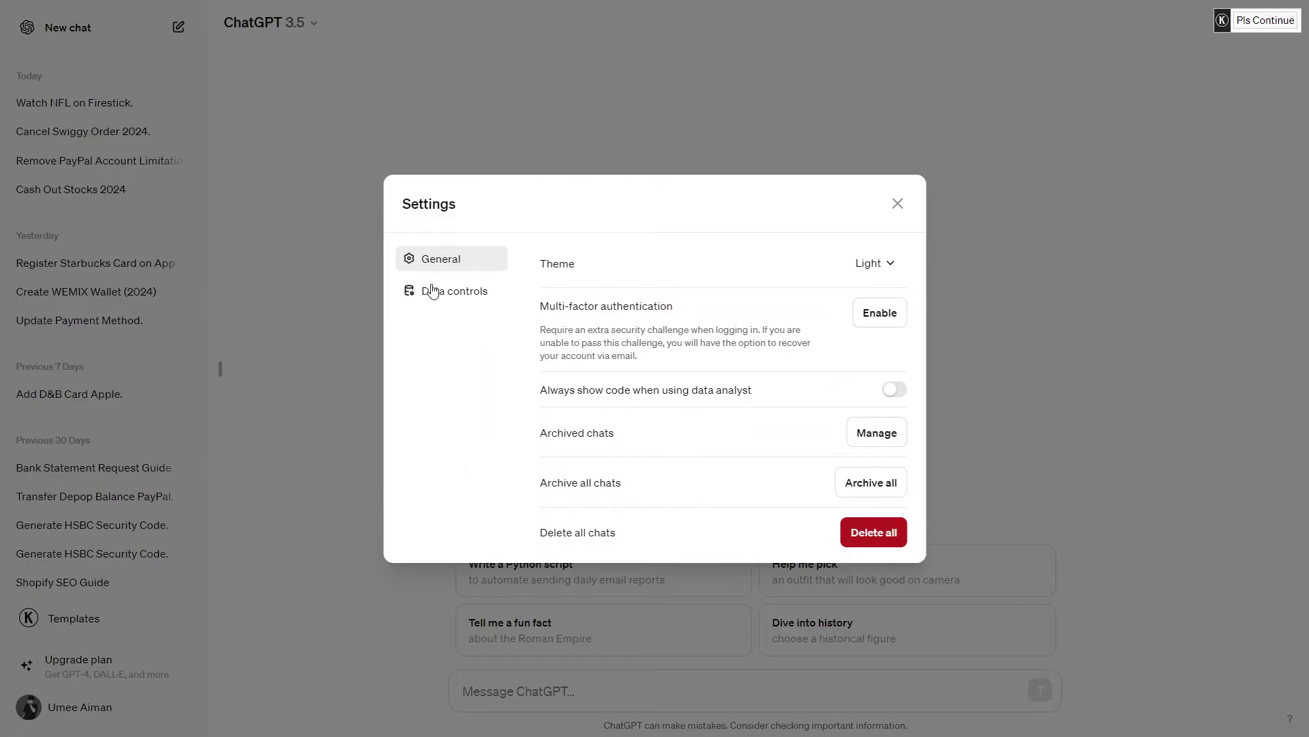
{"action": "left_click", "coordinate": [453, 291]}
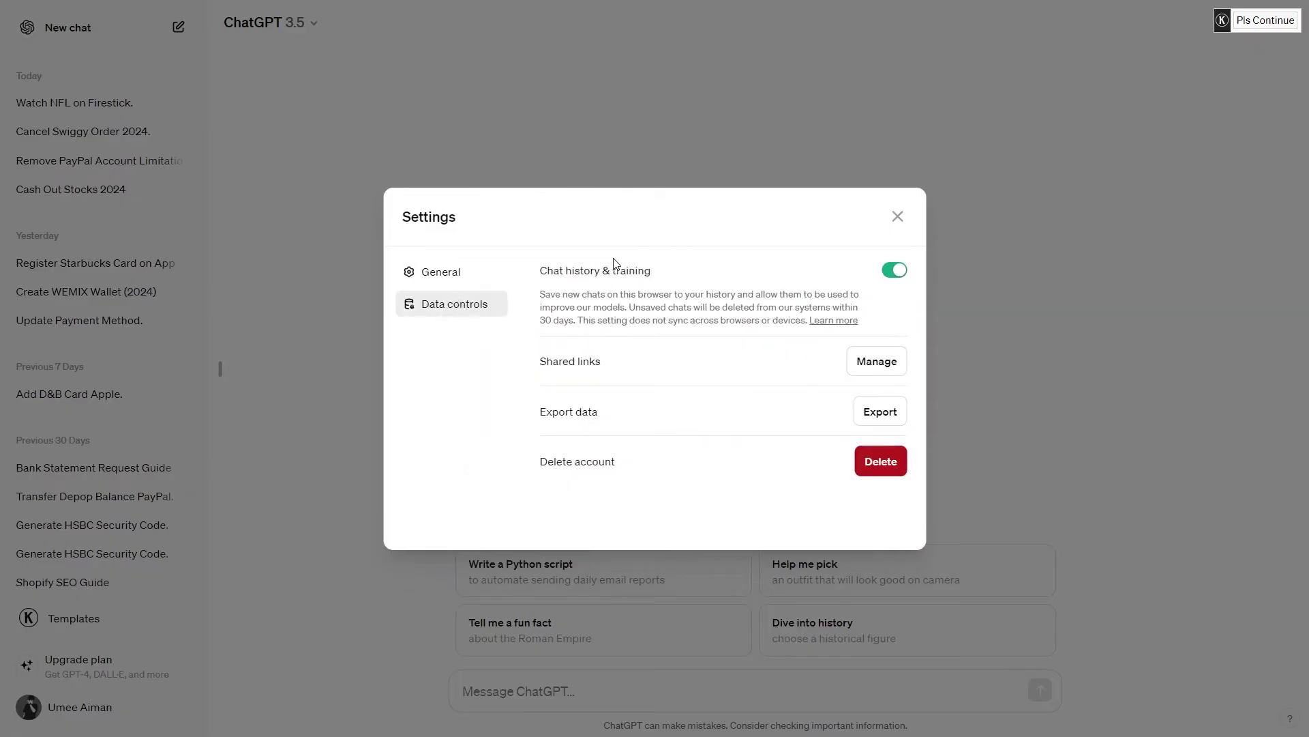
{"action": "left_click", "coordinate": [898, 273]}
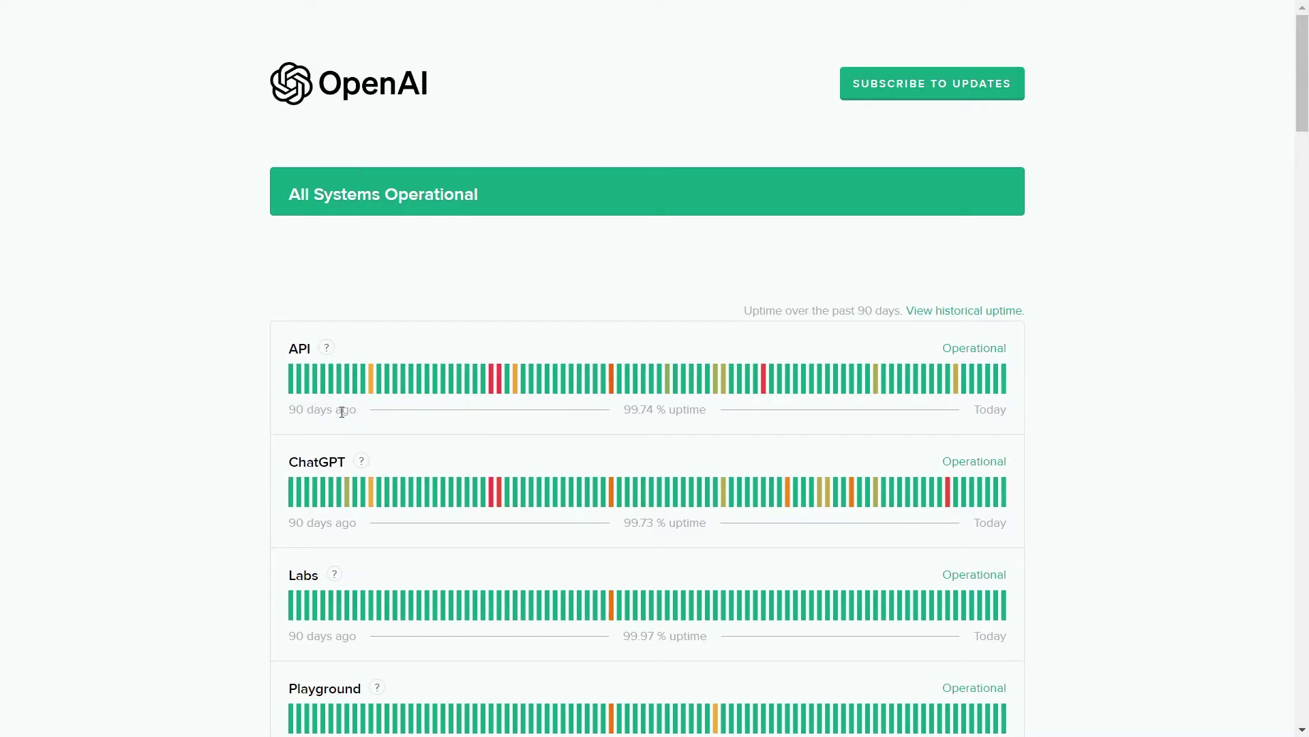
{"action": "mouse_move", "coordinate": [1303, 82]}
{"action": "left_mouse_down"}
{"action": "mouse_move", "coordinate": [1304, 294]}
{"action": "mouse_move", "coordinate": [1304, 121]}
{"action": "left_mouse_up"}
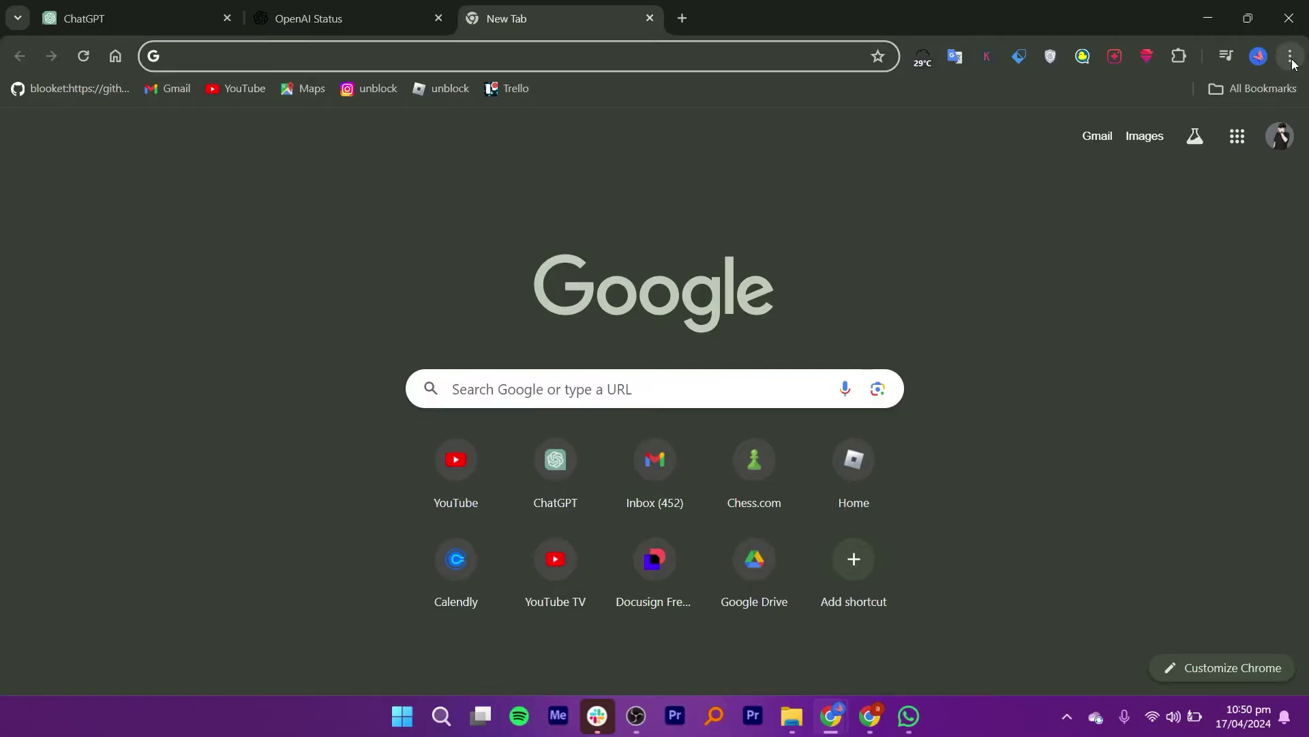
Go to Chrome's Settings page through the browser's main menu.
{"action": "left_click", "coordinate": [1290, 55]}
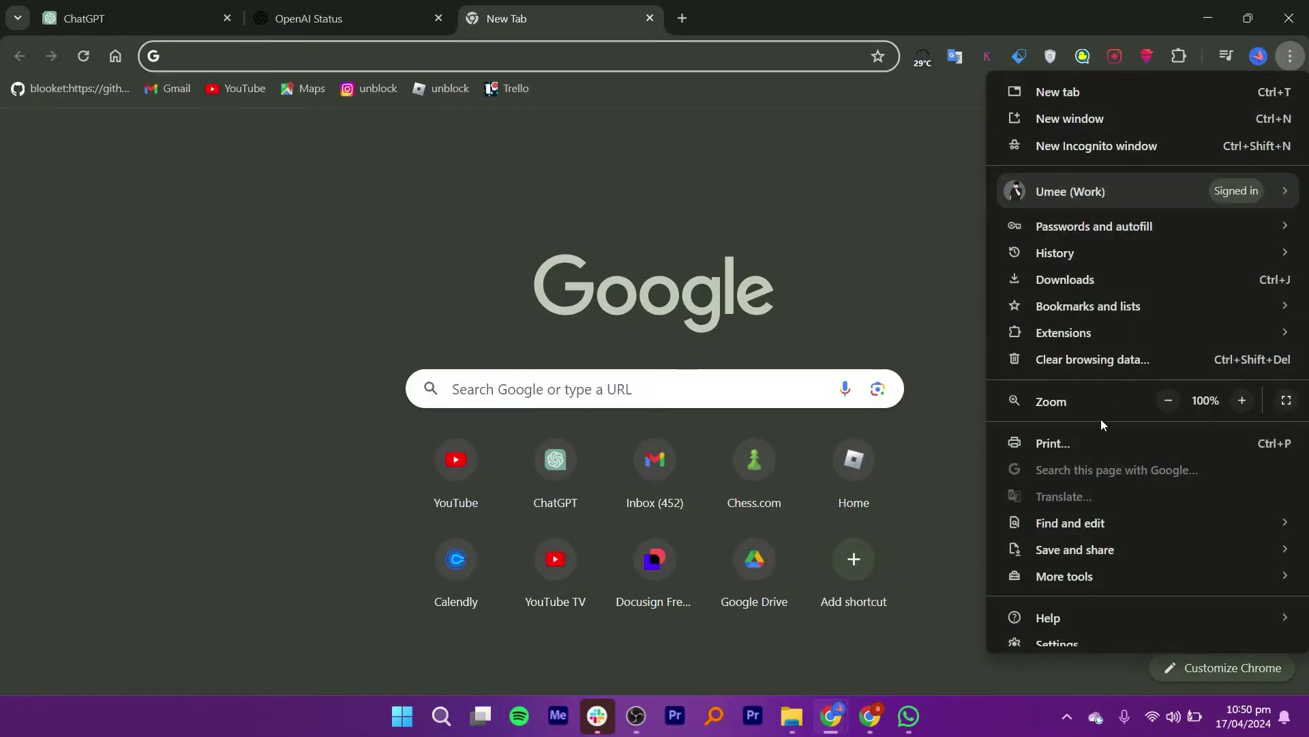
{"action": "scroll", "coordinate": [1150, 436], "scroll_direction": "up", "scroll_amount": 1}
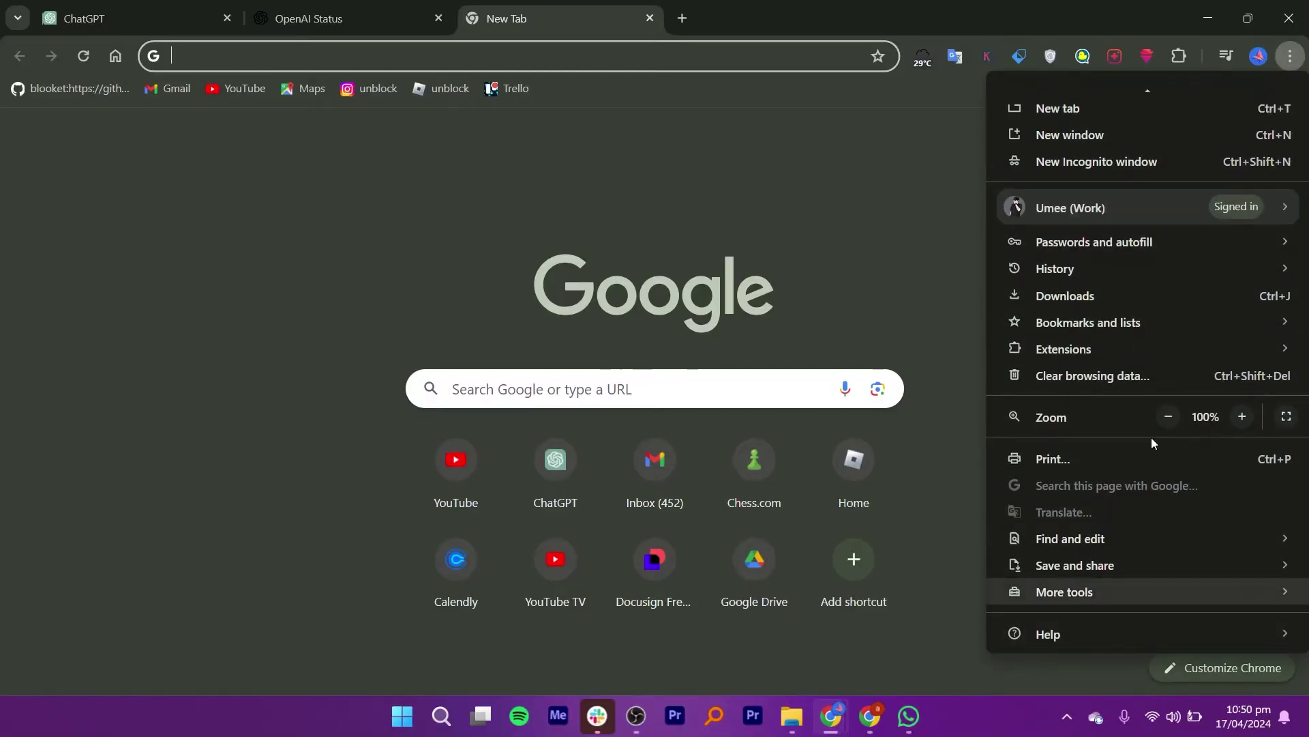
{"action": "scroll", "coordinate": [1151, 437], "scroll_direction": "down", "scroll_amount": 1}
{"action": "left_click", "coordinate": [1104, 629]}
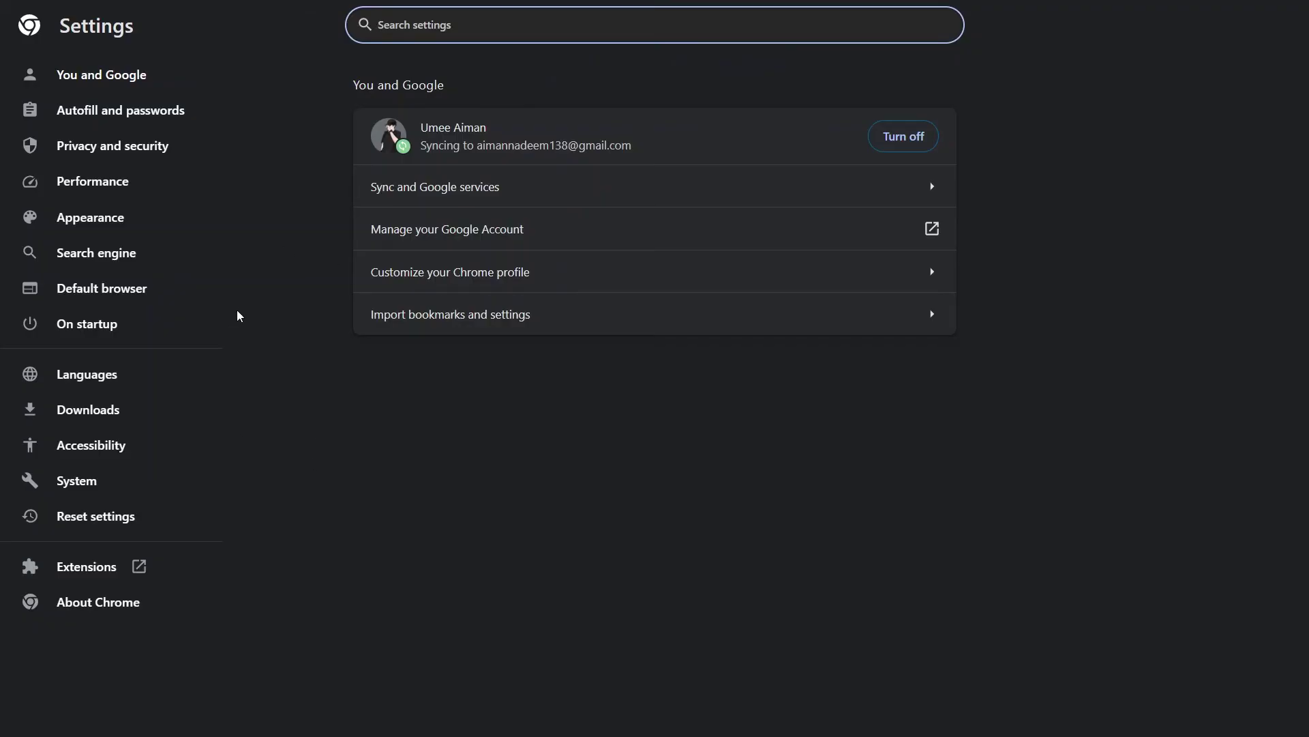
Clear browsing history but keep cookies and cached files, then go to ChatGPT's login page.
{"action": "left_click", "coordinate": [113, 146]}
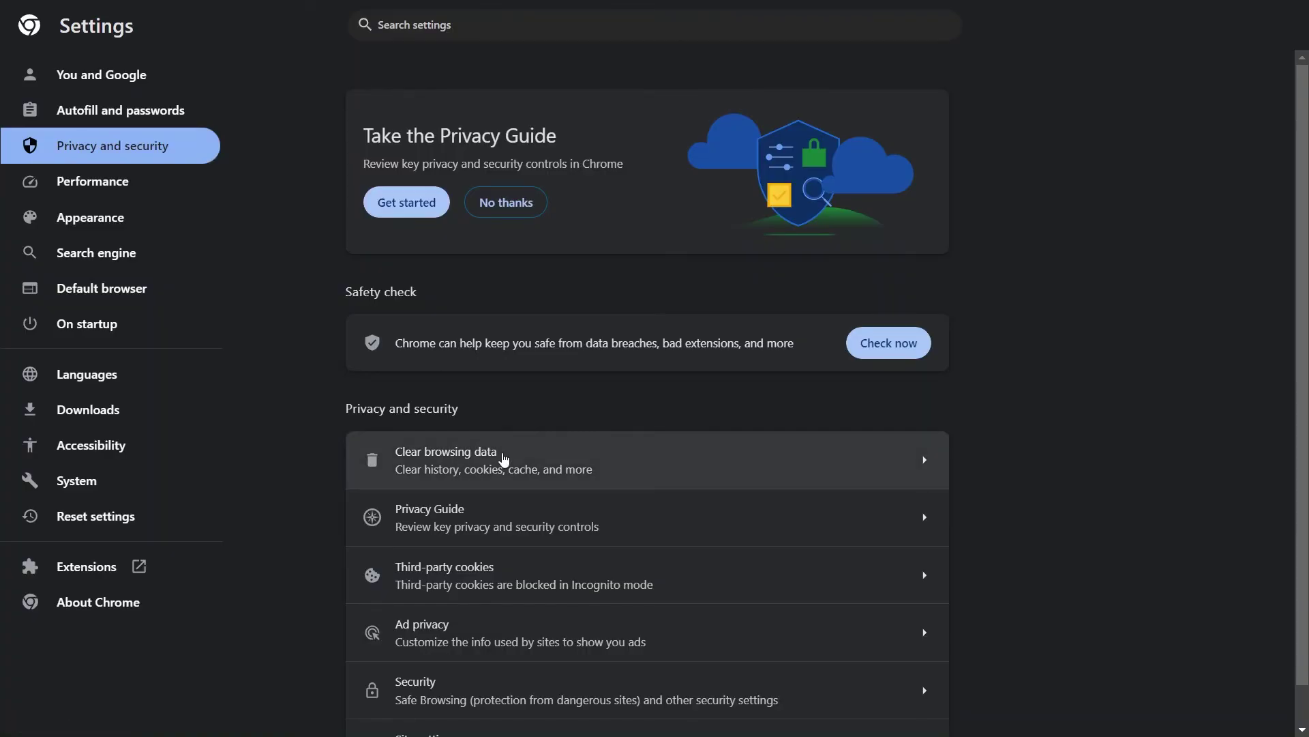
{"action": "left_click", "coordinate": [542, 459]}
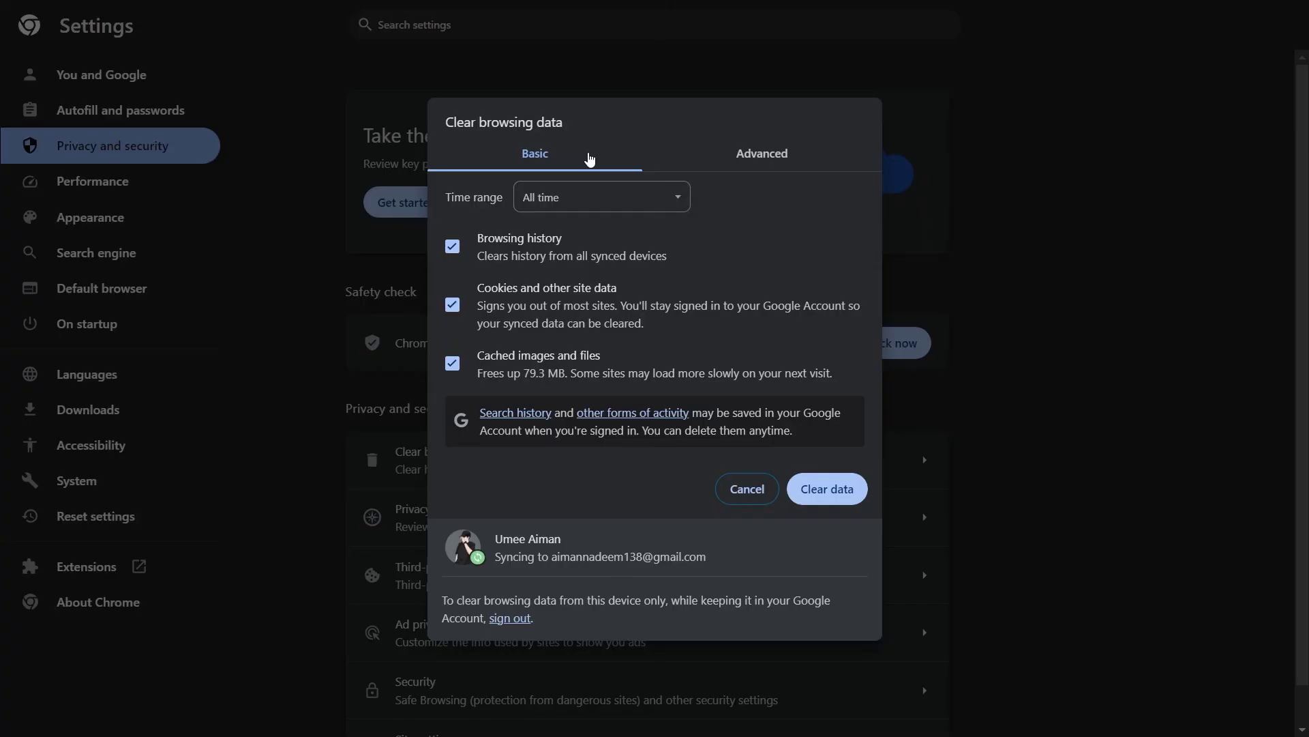
{"action": "left_click", "coordinate": [453, 307]}
{"action": "left_click", "coordinate": [454, 364]}
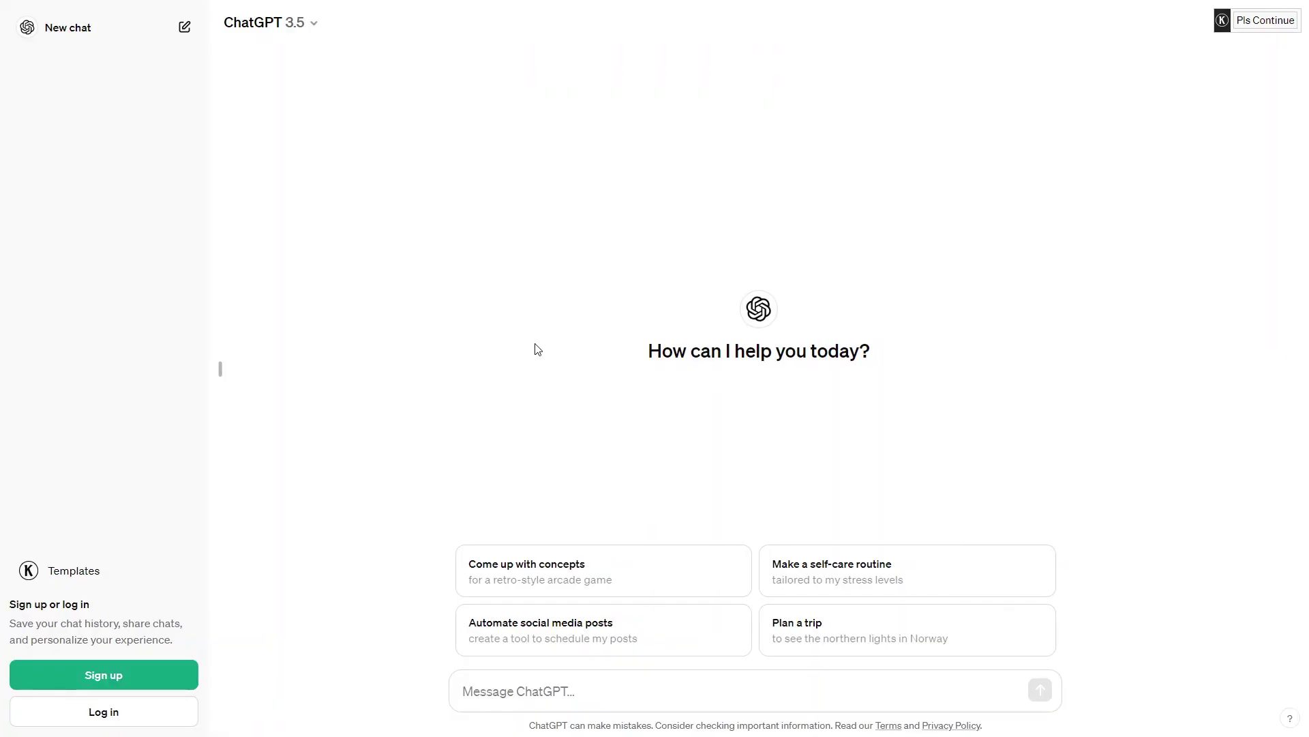
{"action": "left_click", "coordinate": [113, 714]}
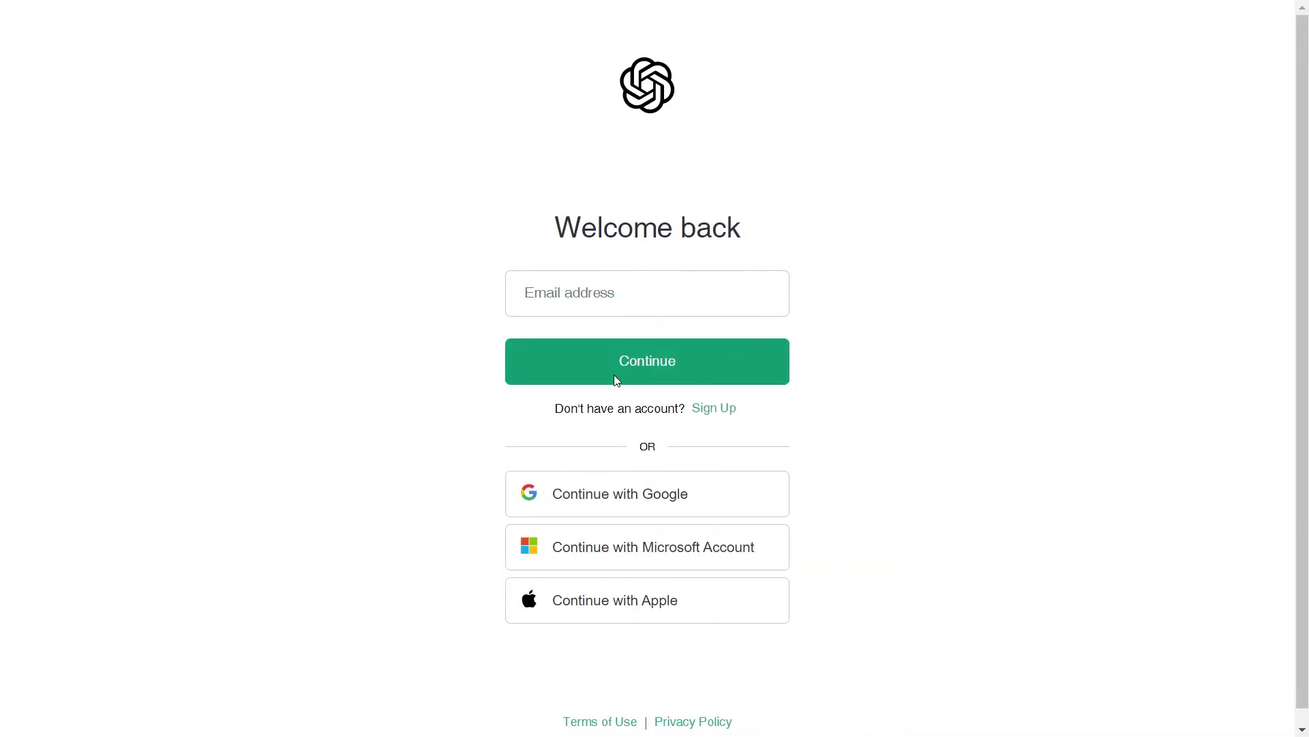
Focus the Welcome back page's Email address field to show saved account suggestions.
{"action": "left_click", "coordinate": [594, 293]}
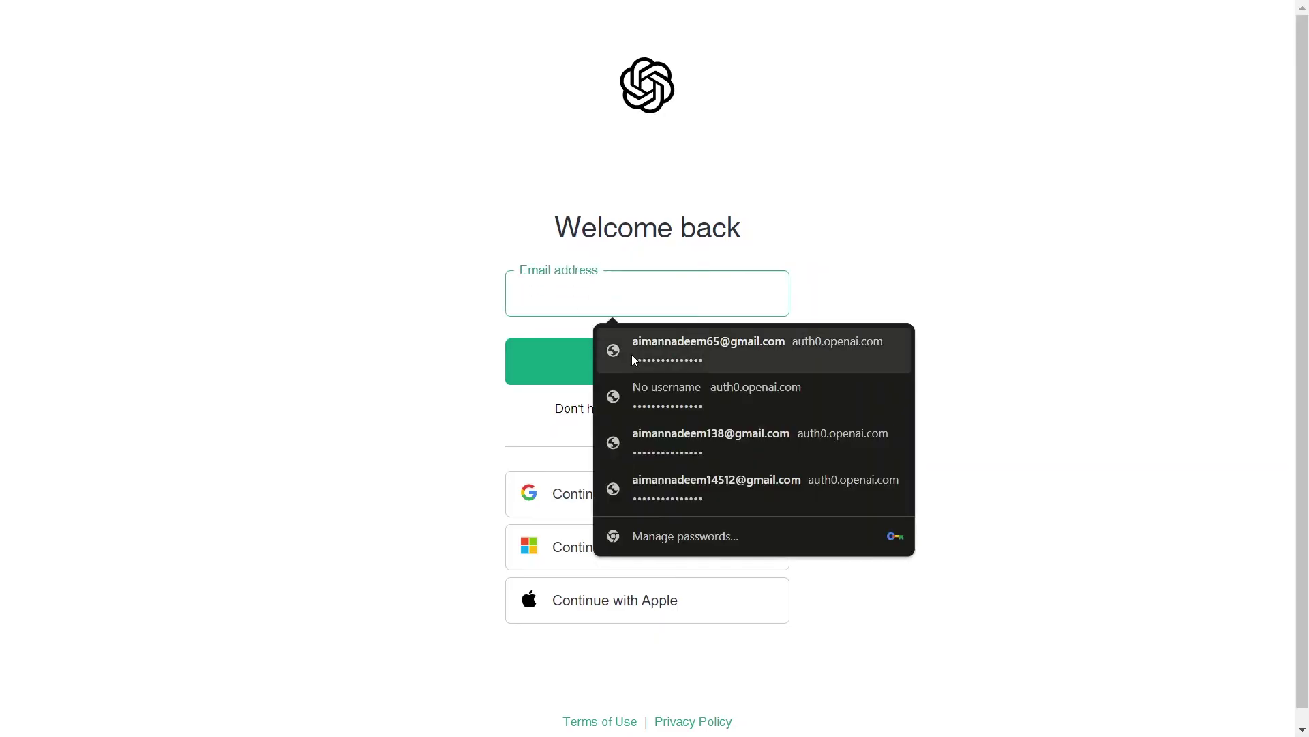